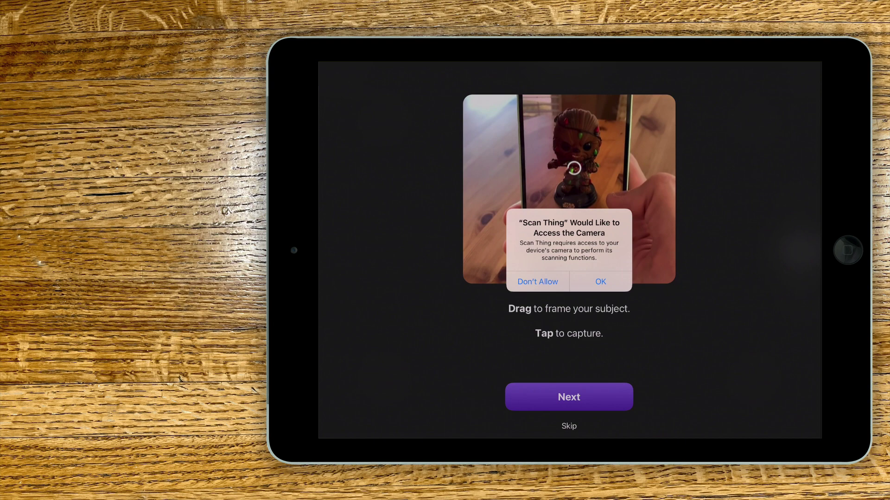
# Step: Allow Scan Thing camera access and finish the introduction to start the scanner
pyautogui.click(600, 281)
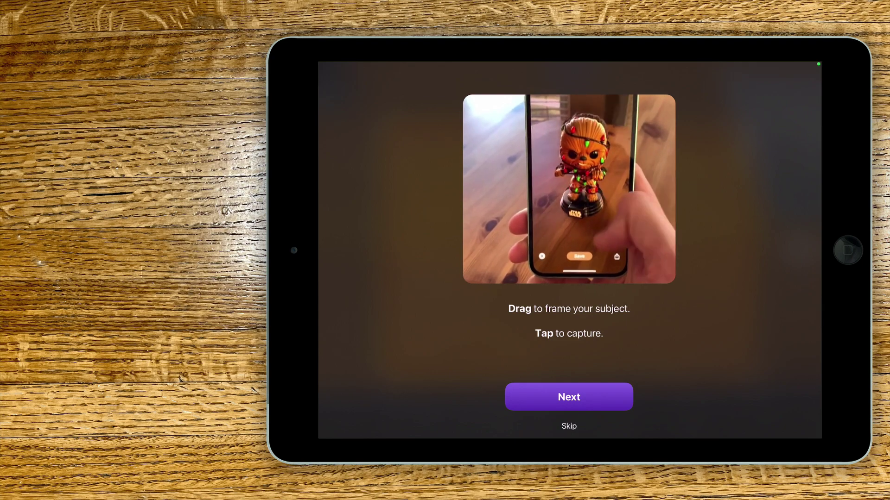
pyautogui.click(568, 396)
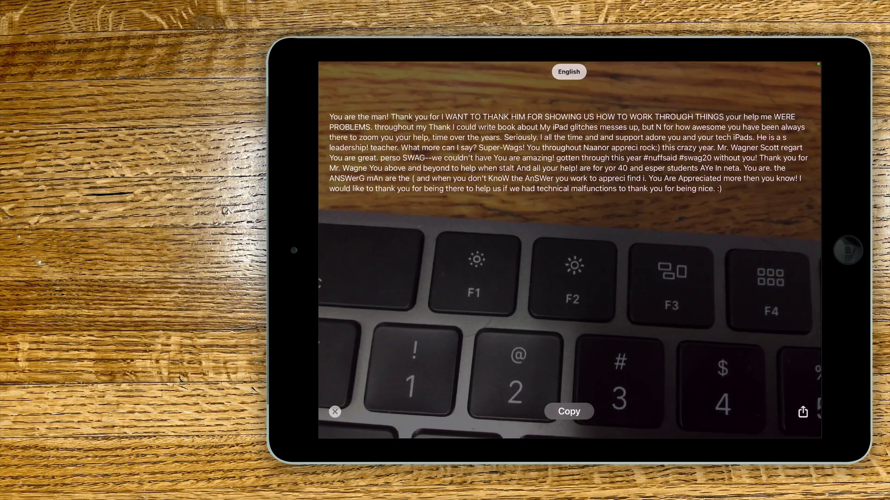
# Step: Copy the recognized thank-you card text and start a new Google Docs document
pyautogui.click(569, 412)
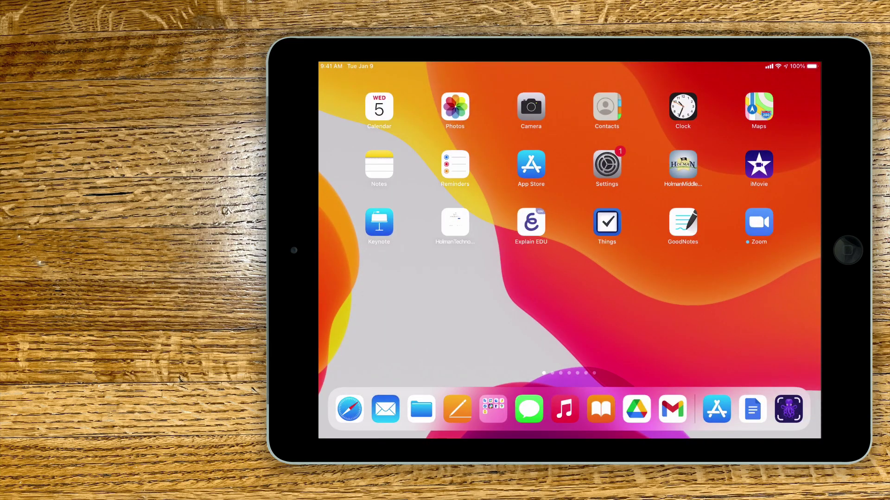
pyautogui.click(752, 410)
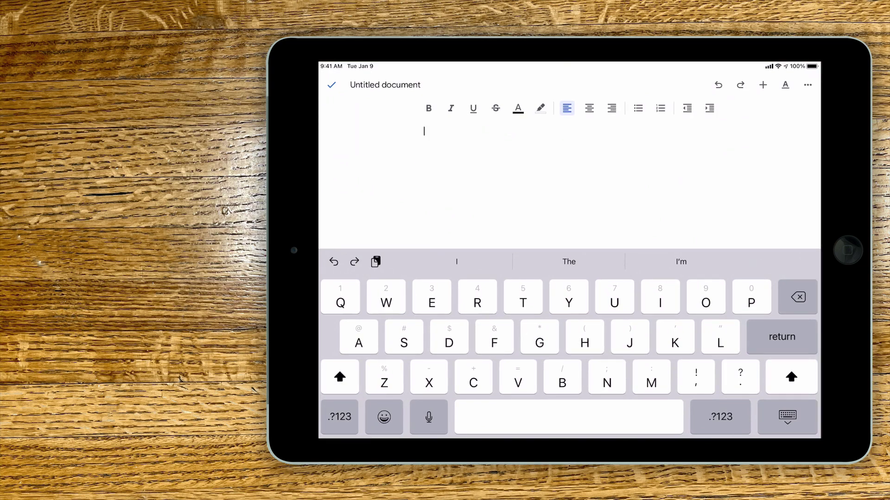
# Step: Paste the thank-you text into the untitled document, hide the keyboard, and return to Scan Thing
pyautogui.click(444, 151)
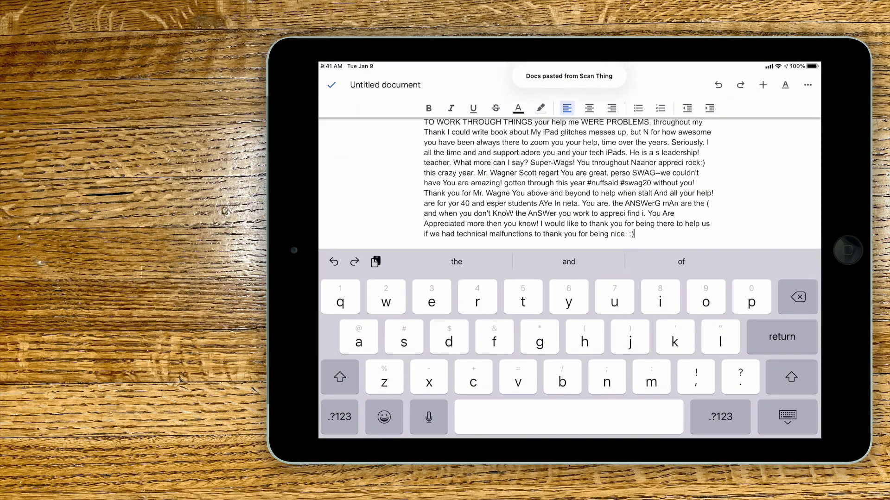
pyautogui.click(787, 416)
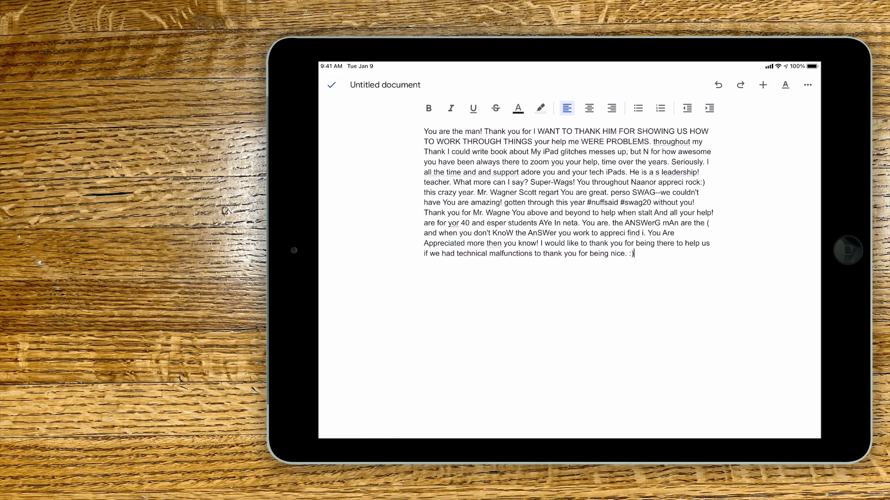
pyautogui.moveTo(570, 437); pyautogui.dragTo(570, 278)
# Step: Reopen Scan Thing, close the recognized text, and switch to Objects mode
pyautogui.click(725, 306)
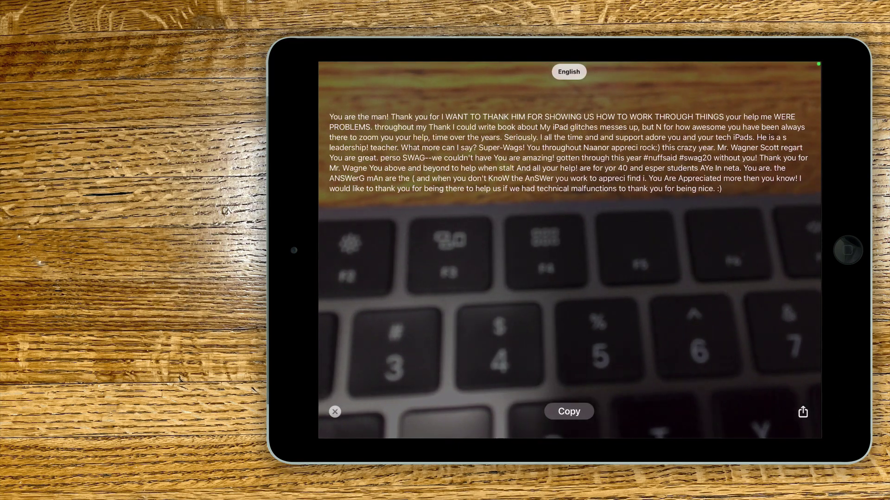
pyautogui.click(335, 412)
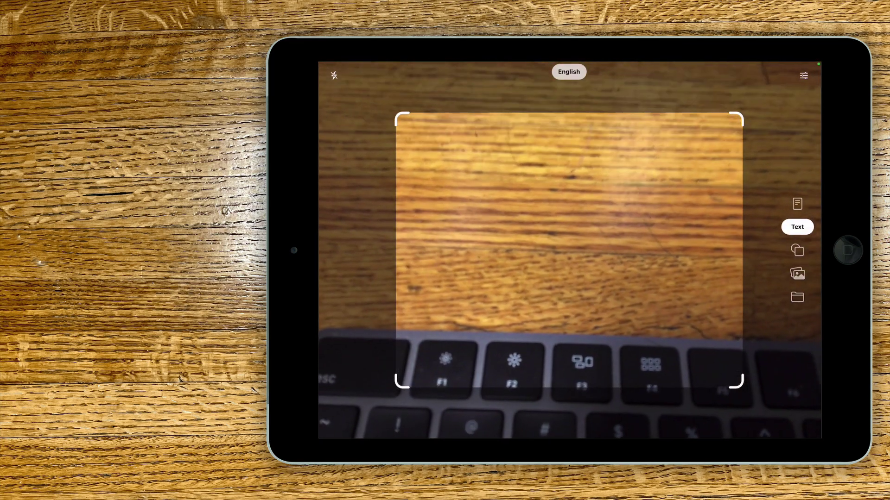
pyautogui.click(797, 251)
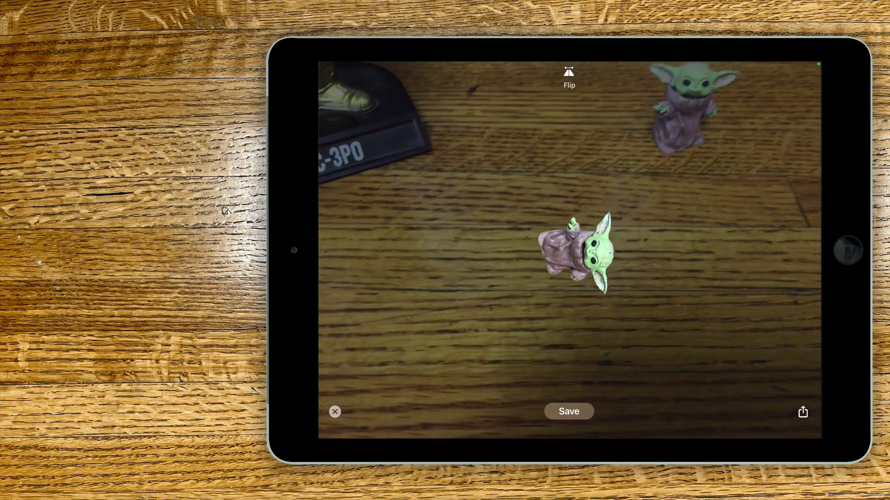
# Step: Close the AR preview of the Grogu figurine cutout
pyautogui.click(568, 411)
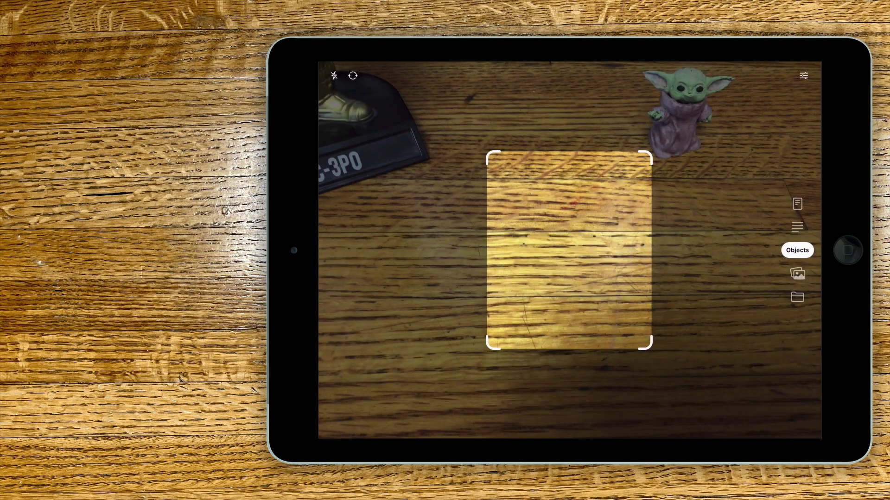
# Step: Leave Scan Thing for the iPad Home Screen
pyautogui.press('super+h')
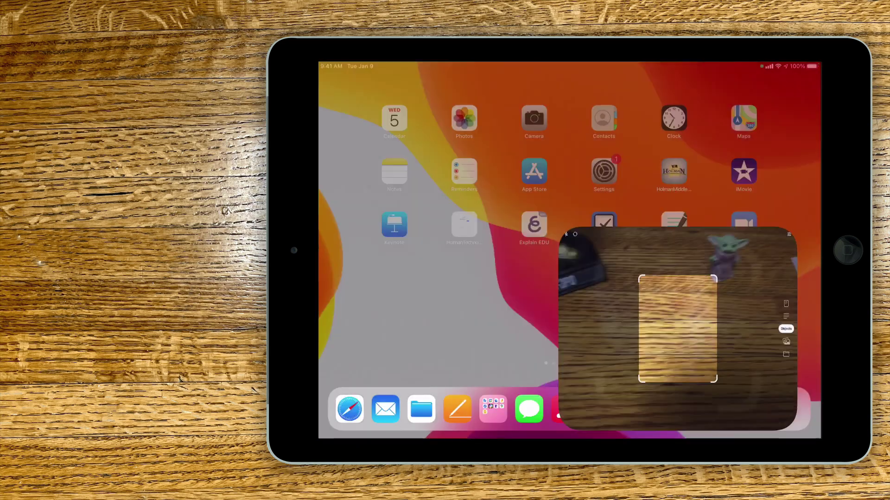